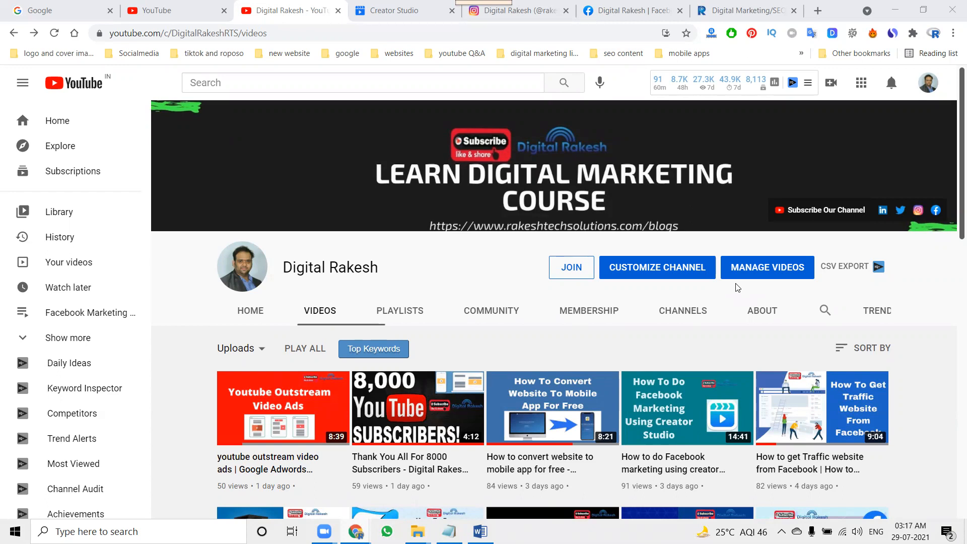
- Visit the Instagram profile and the Facebook Page, and open the Page's settings for the connected Instagram account
click(522, 11)
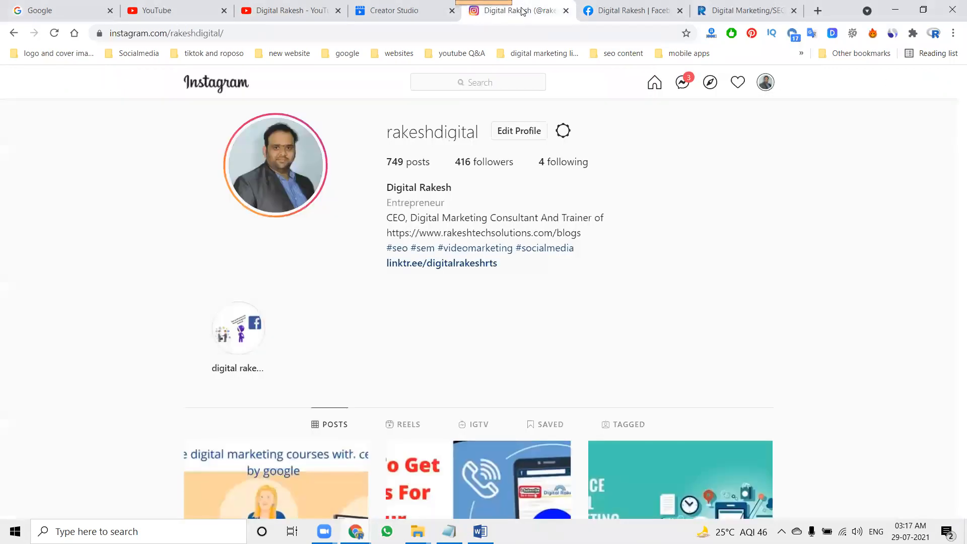
click(629, 11)
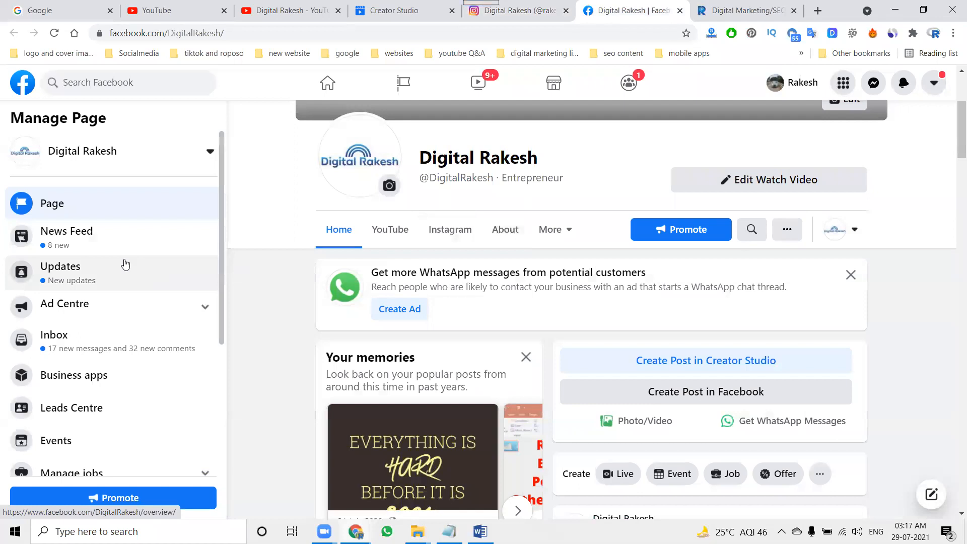
scroll(125, 265, down, 3)
scroll(125, 264, down, 1)
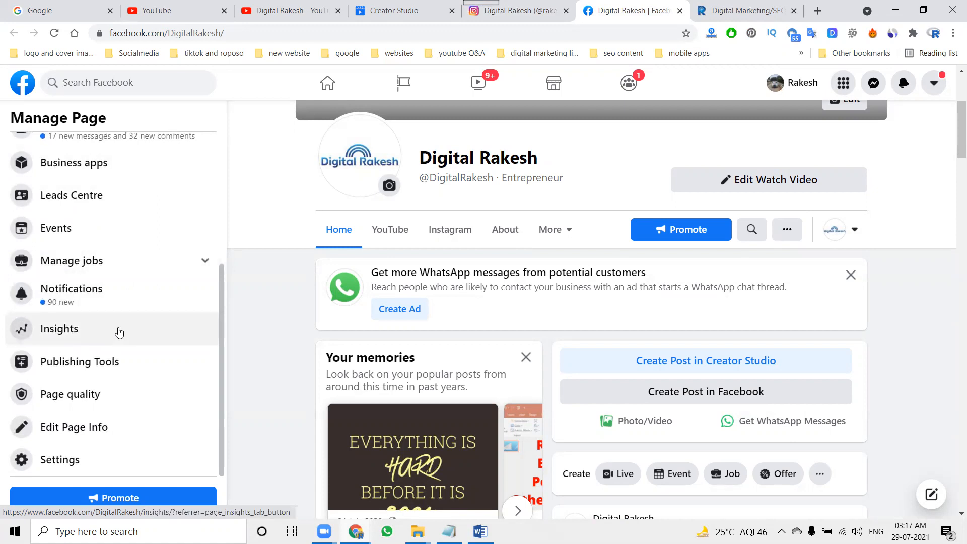
click(68, 458)
scroll(81, 408, down, 5)
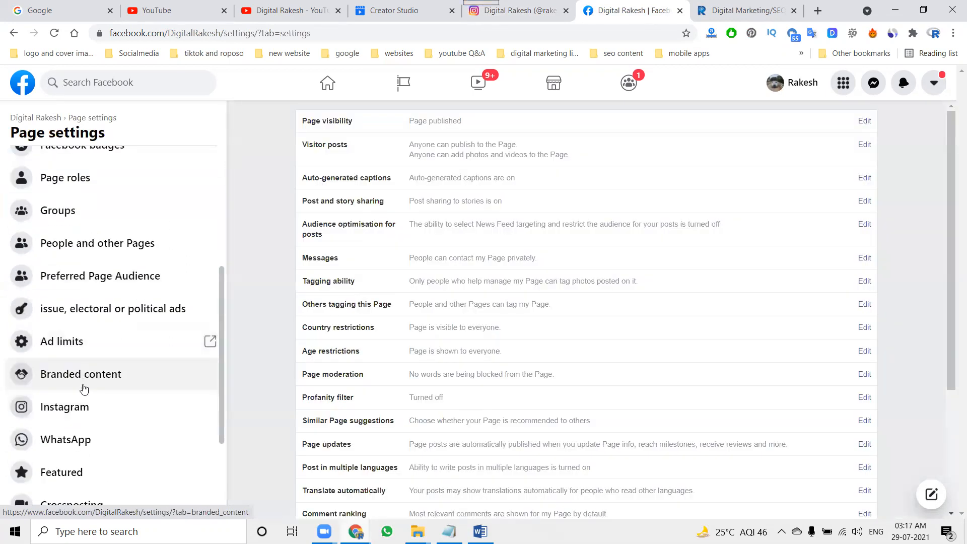
click(82, 406)
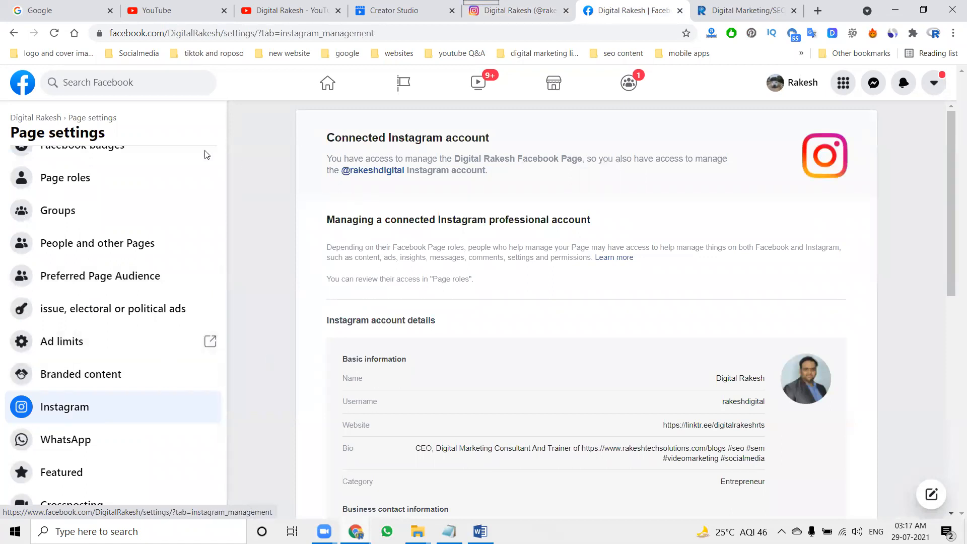
- Look over the Instagram profile, the Facebook Page and the Instagram content library in Creator Studio
click(529, 11)
click(592, 13)
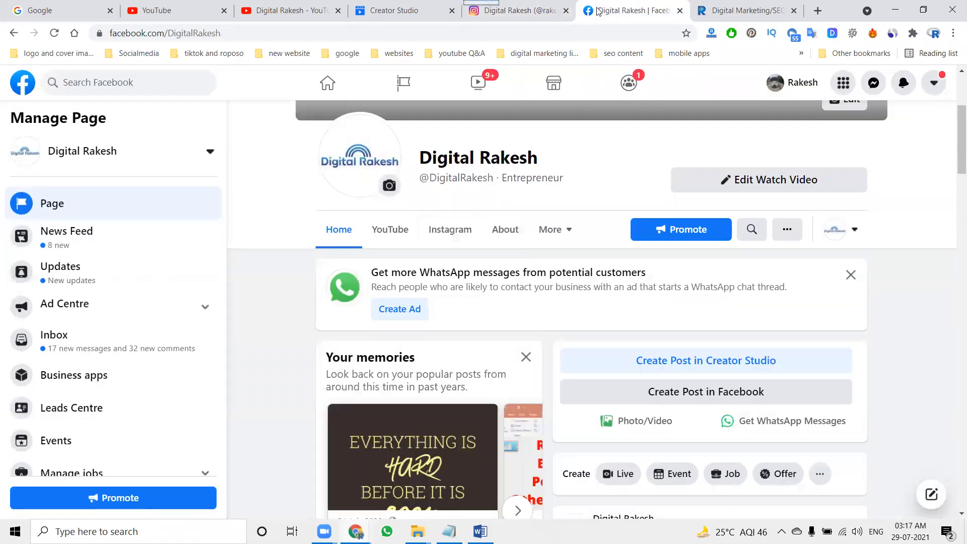
click(527, 5)
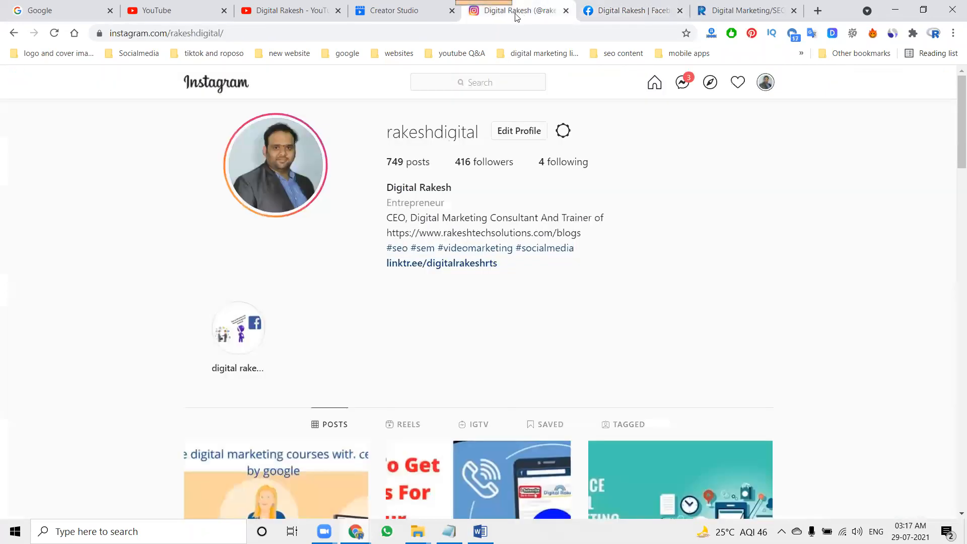
click(397, 10)
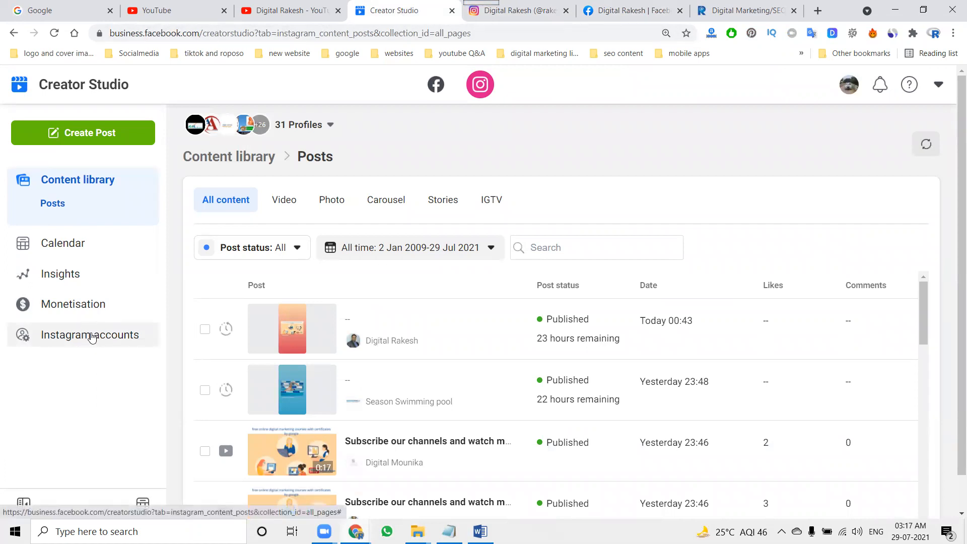
click(518, 10)
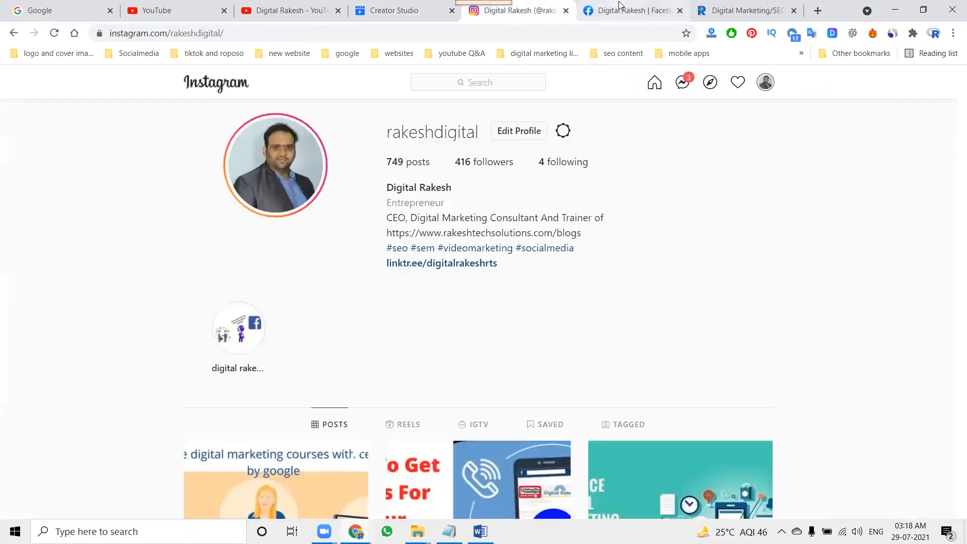
click(620, 10)
- Start a new Instagram feed post in Creator Studio for the Digital Rakesh account
click(382, 11)
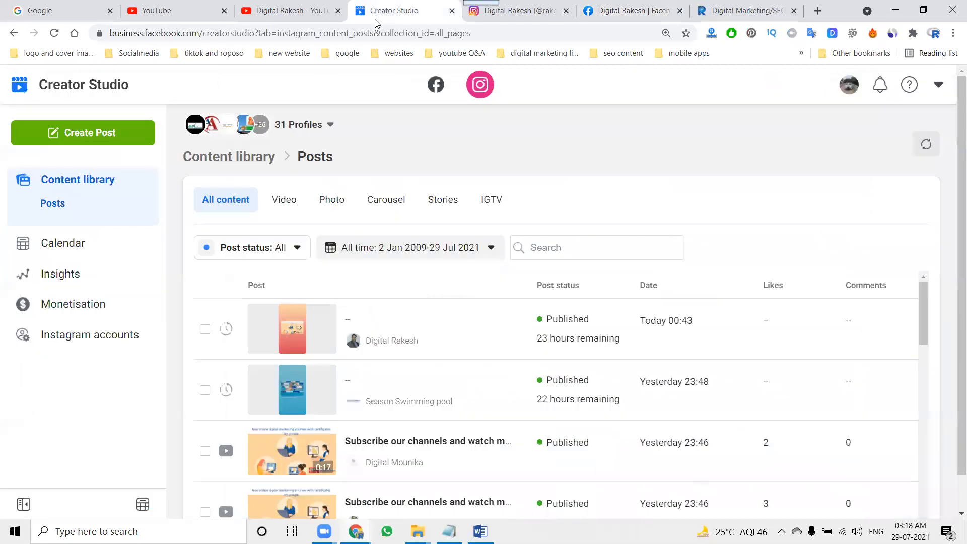
click(123, 136)
click(69, 169)
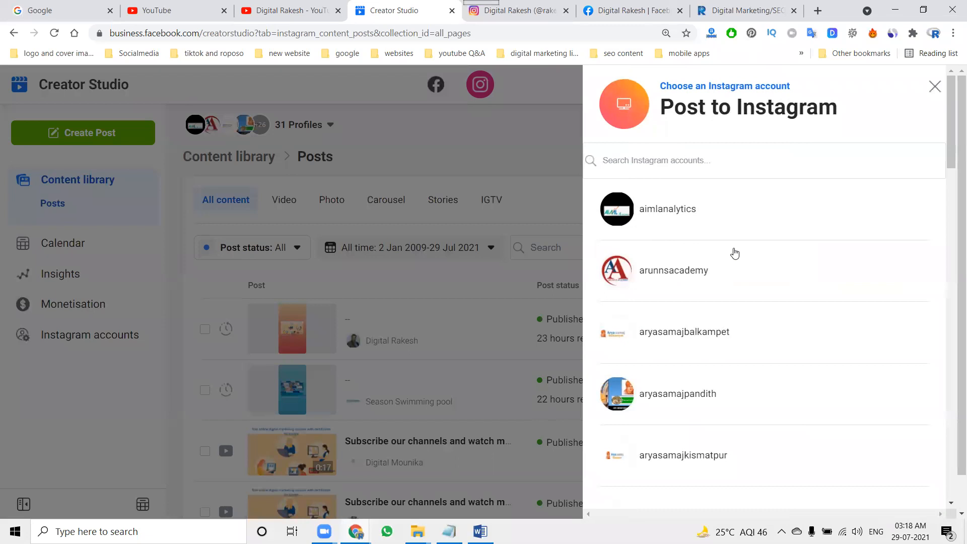
scroll(734, 253, down, 10)
click(694, 255)
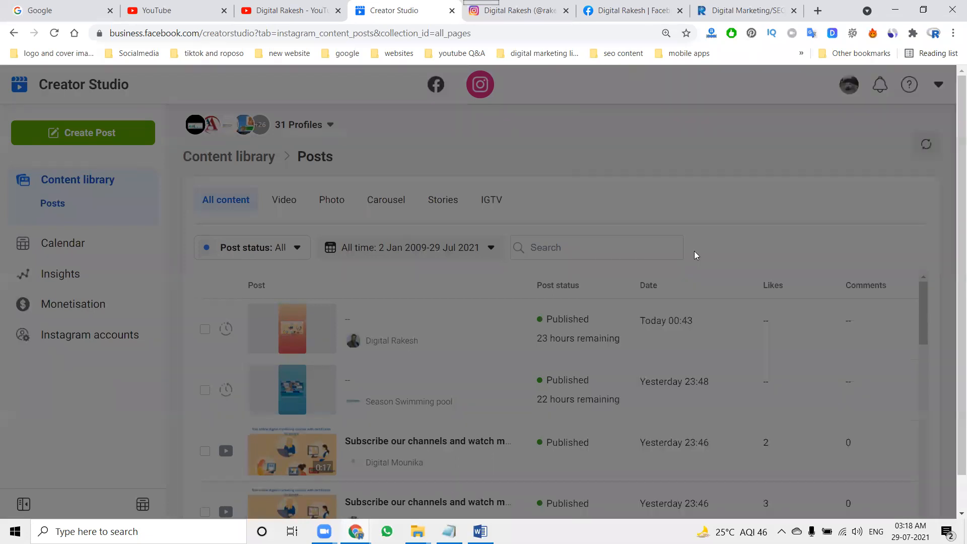
- Copy the promotional text with its links and hashtags from the "smo content" Word document and paste it as the post's caption
key(alt+Tab)
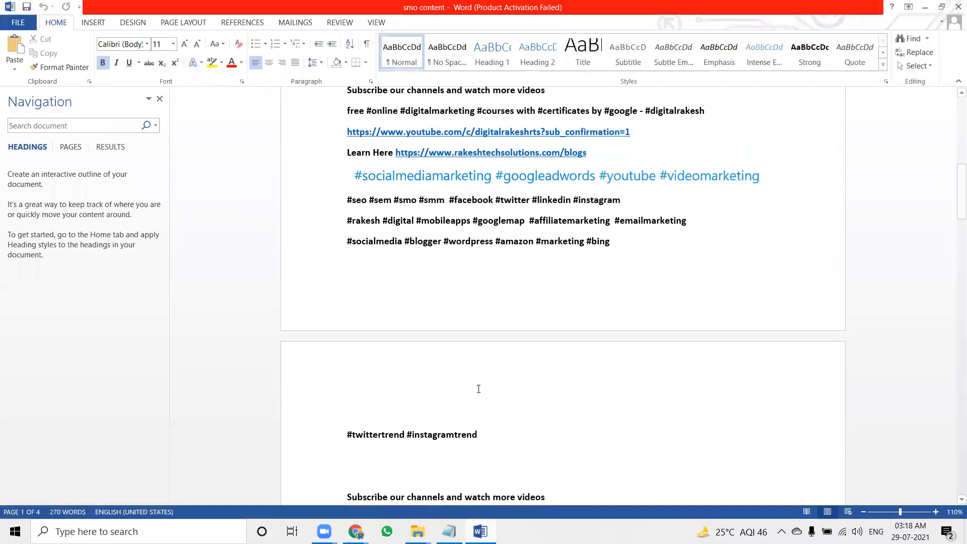
scroll(492, 367, up, 1)
drag(641, 287, 332, 131)
key(alt+Tab)
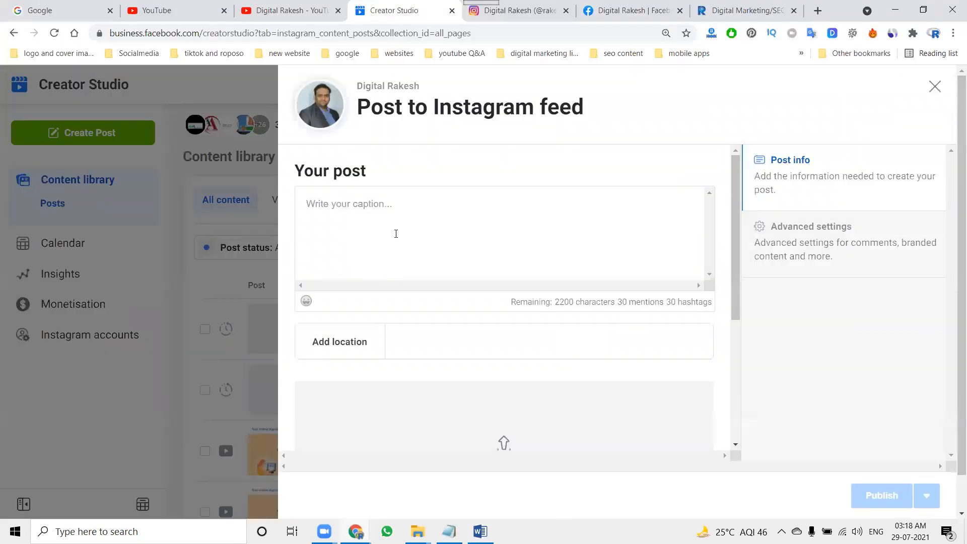
key(ctrl+v)
- Add the "free online digital marketing courses with certificates" video from the "digital rakesh\2021" folder on drive E to the post
scroll(398, 252, down, 5)
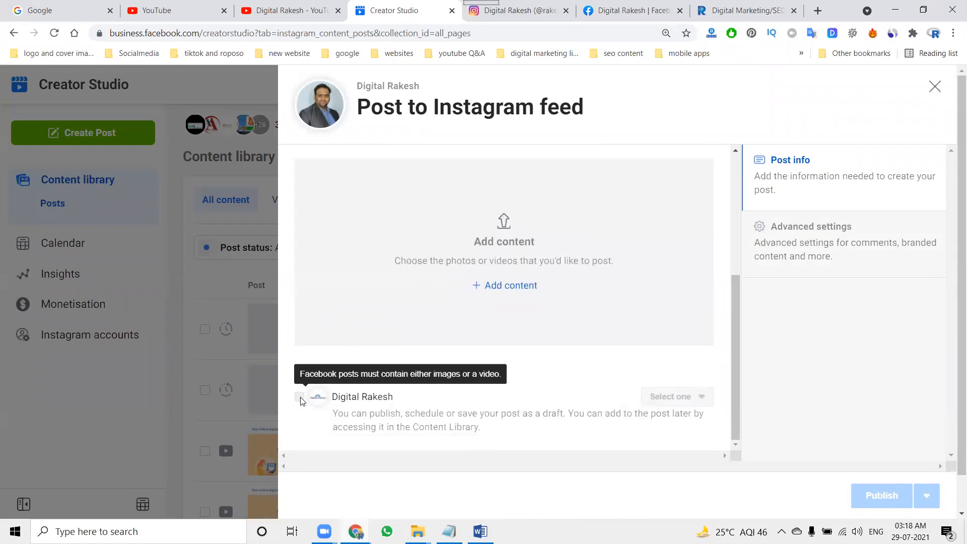
click(508, 289)
click(519, 314)
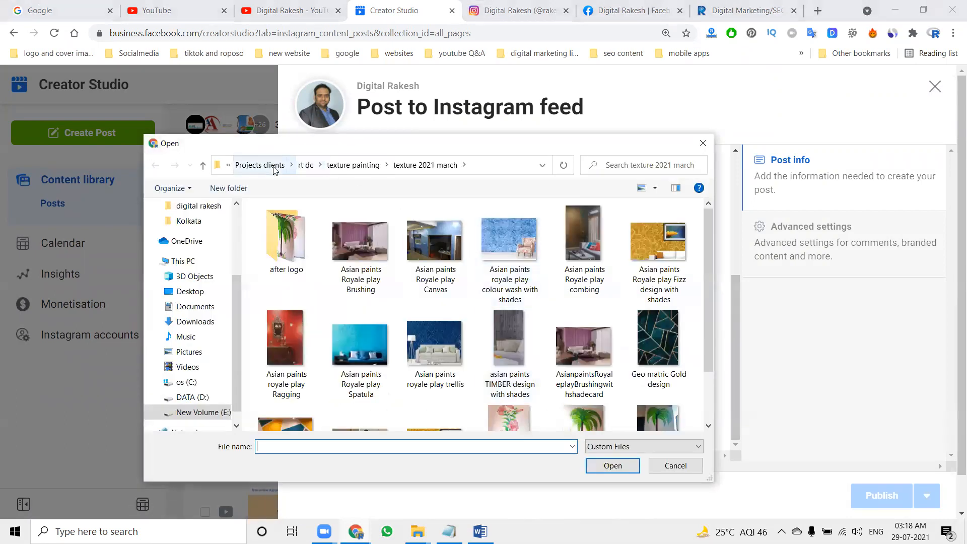
click(276, 166)
click(299, 165)
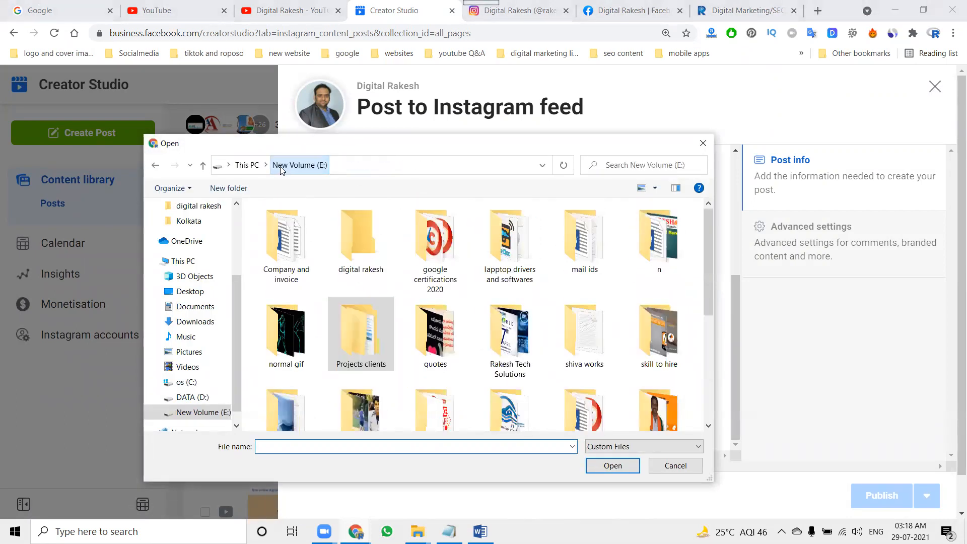
double_click(354, 236)
scroll(584, 292, down, 10)
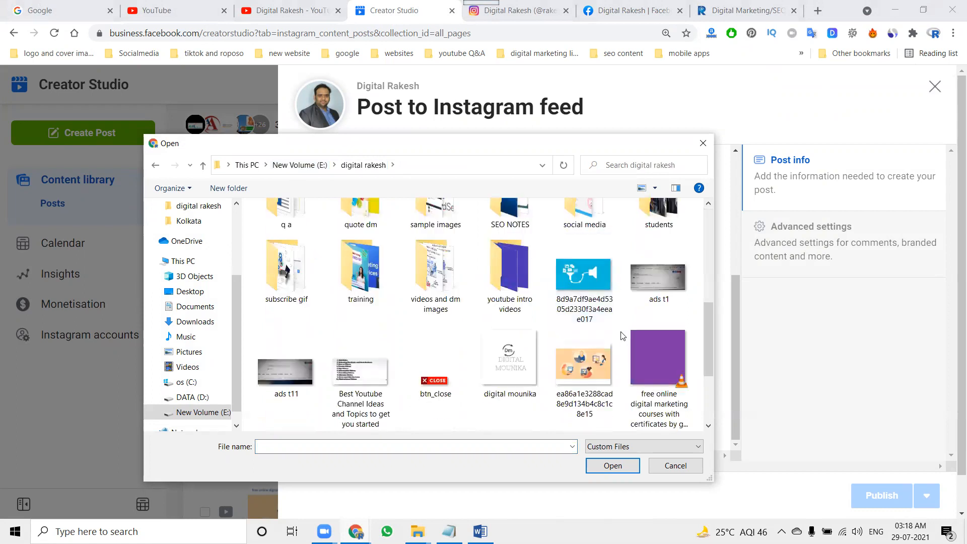
scroll(554, 322, up, 10)
double_click(435, 273)
scroll(453, 312, down, 5)
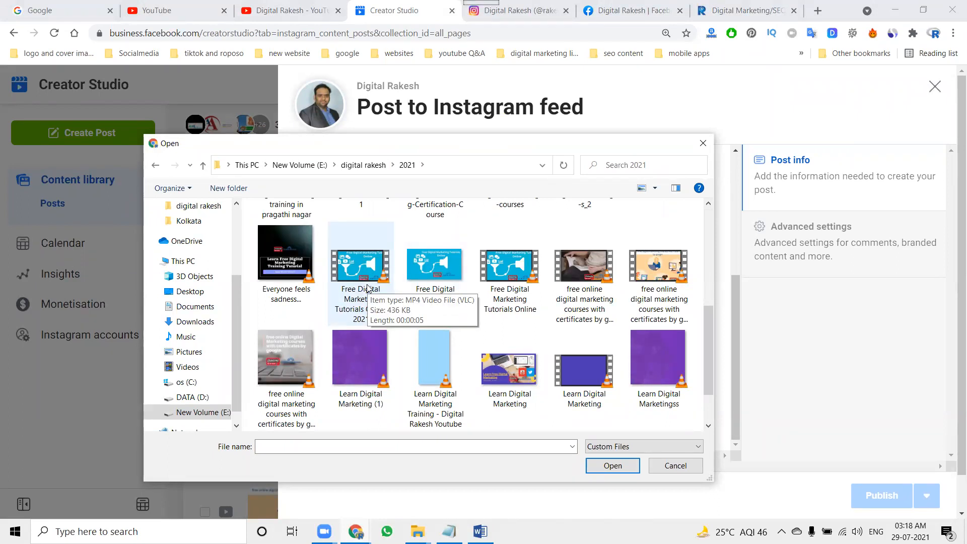
double_click(571, 300)
- Include the Digital Rakesh Facebook Page and publish the post to Instagram and Facebook as is
click(300, 397)
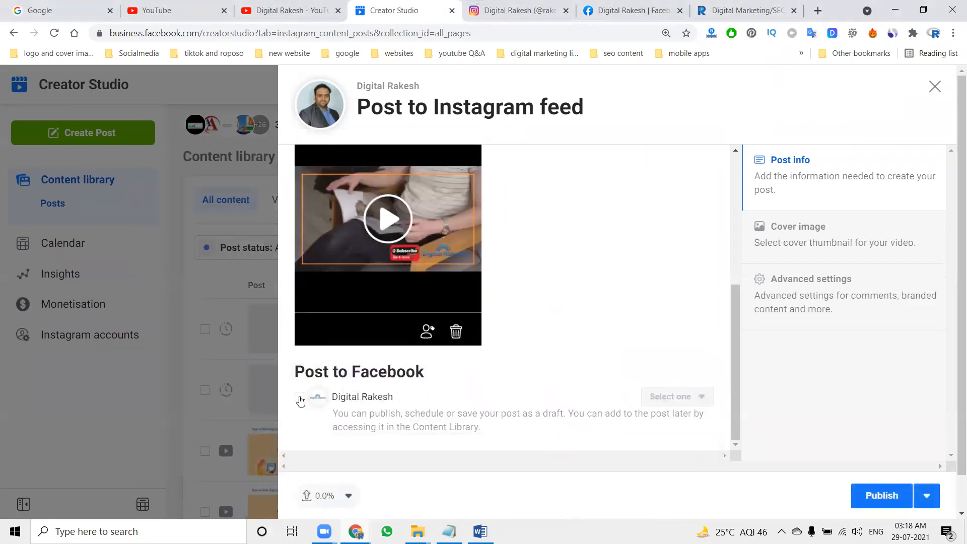
scroll(526, 322, up, 5)
scroll(524, 281, up, 2)
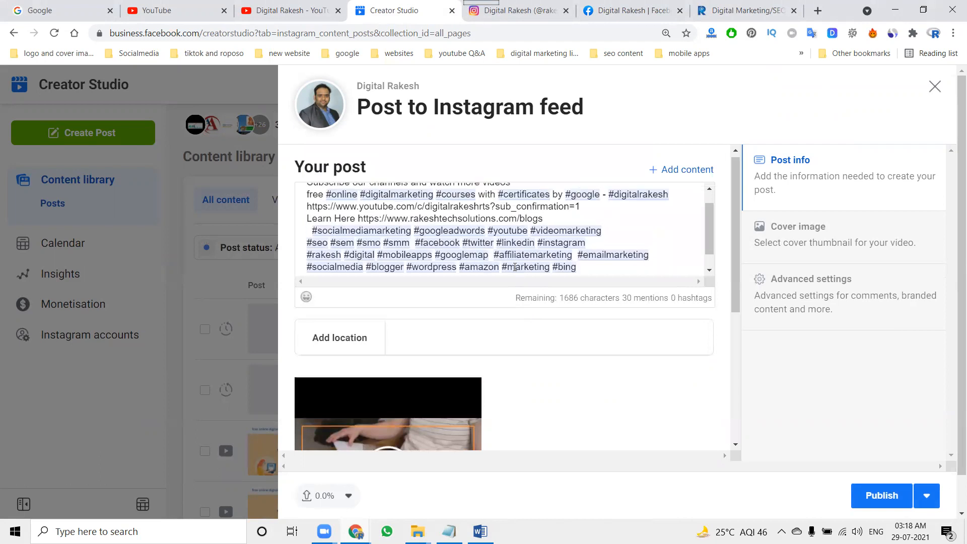
click(870, 498)
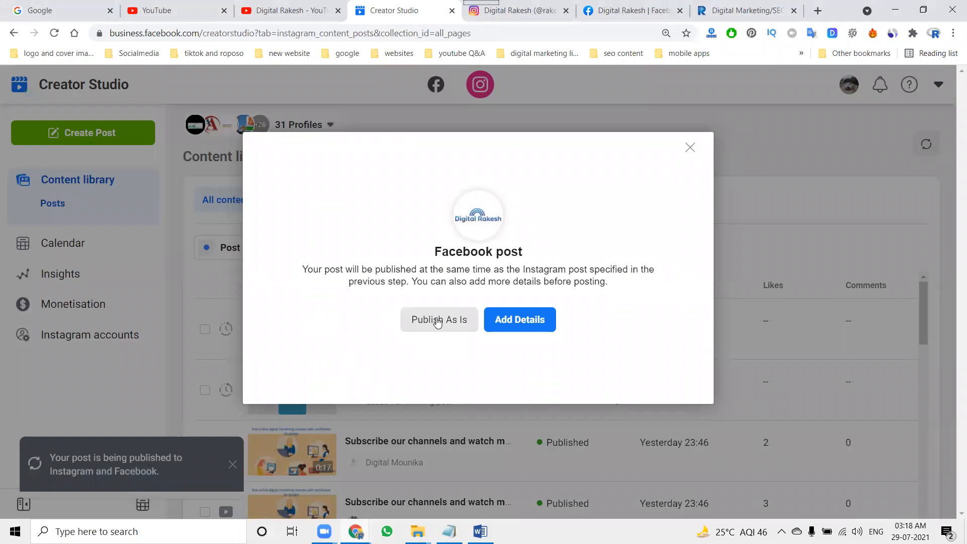
click(438, 321)
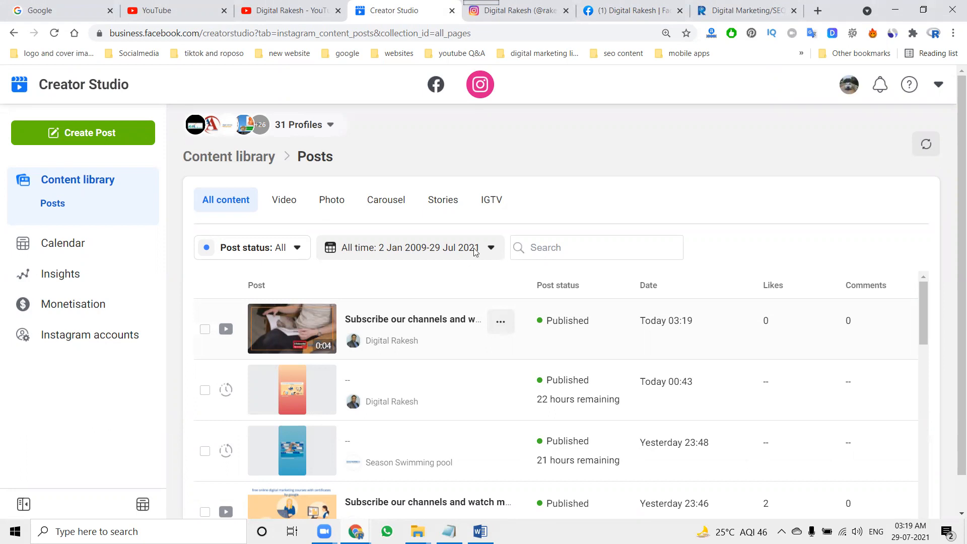
- Check the Instagram profile and the Facebook Page, and return to Creator Studio
click(545, 7)
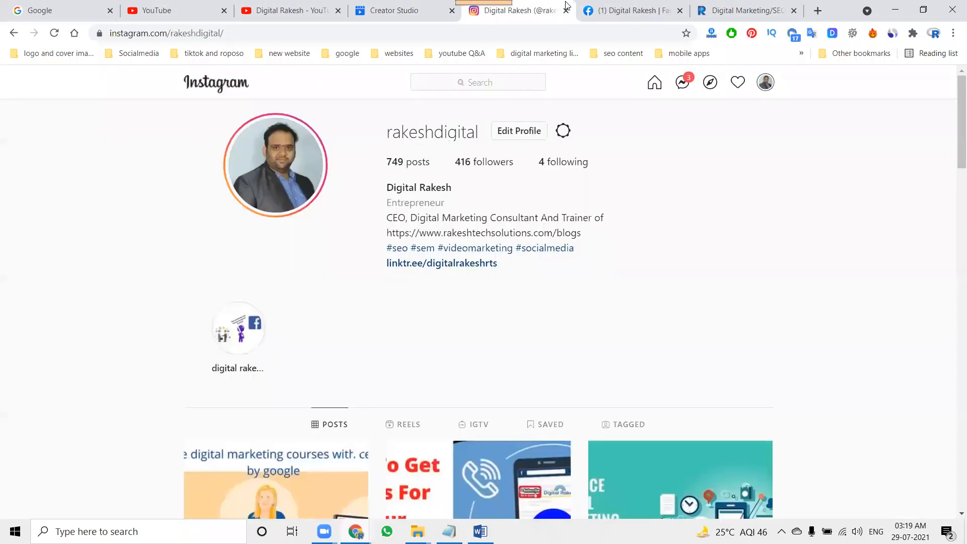
click(613, 6)
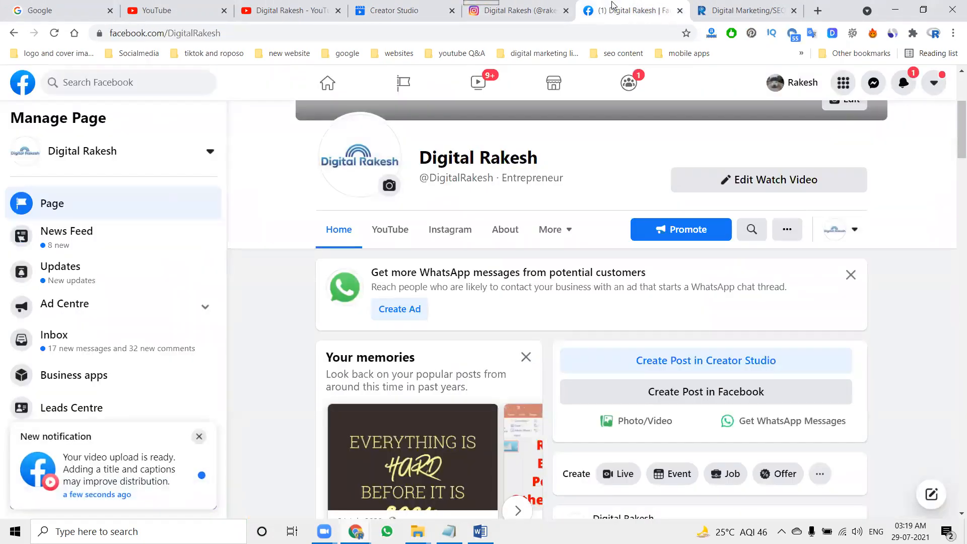
click(388, 9)
- Review the Instagram accounts list and the content library's posts, and switch to the YouTube channel's videos page
click(137, 335)
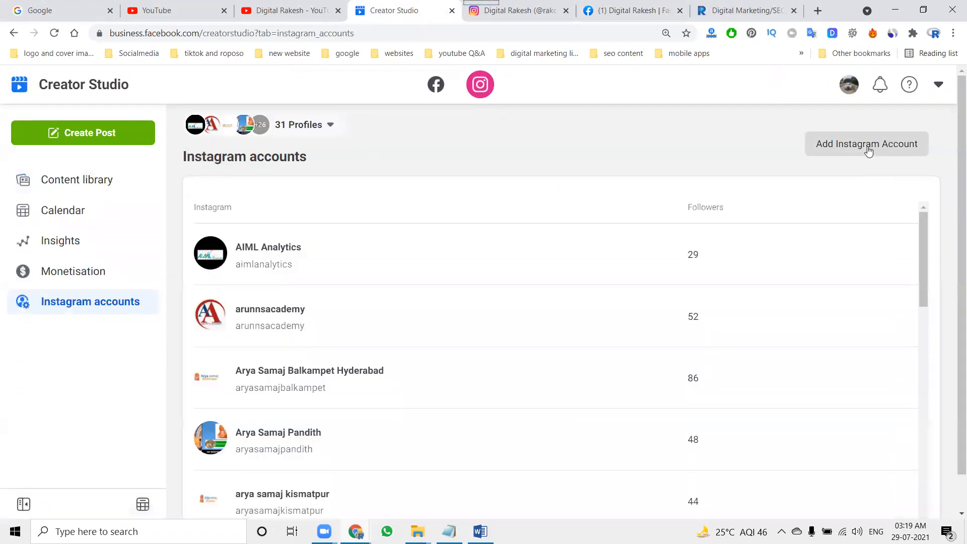
click(141, 139)
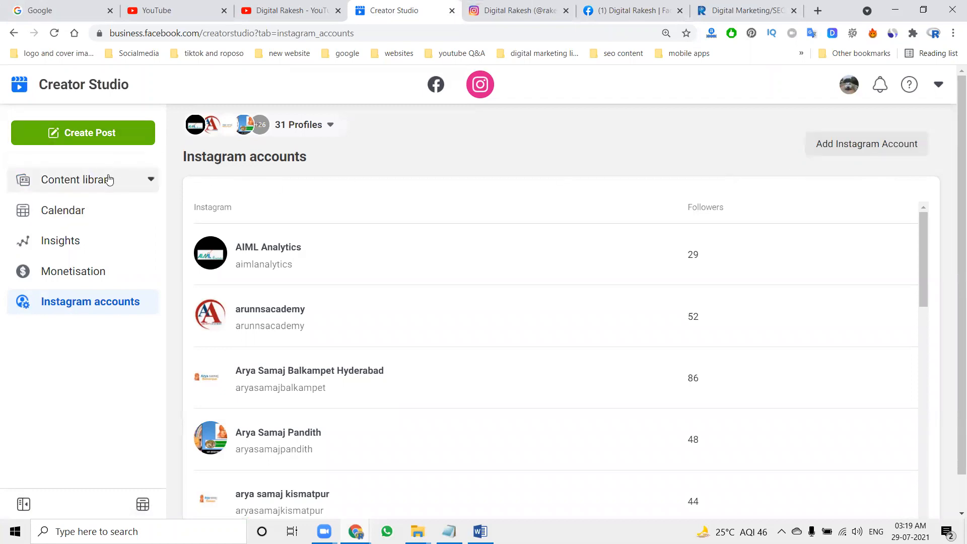
click(144, 179)
click(92, 204)
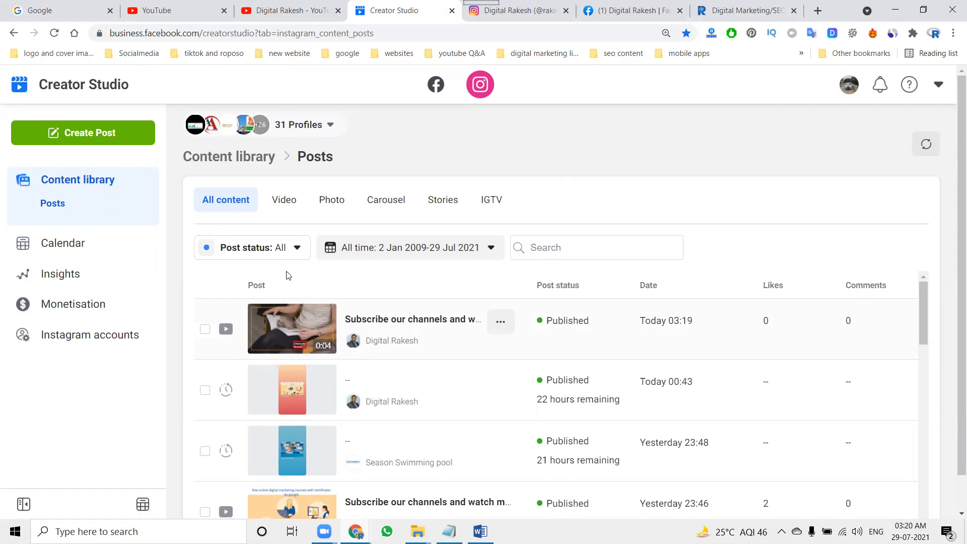
click(270, 12)
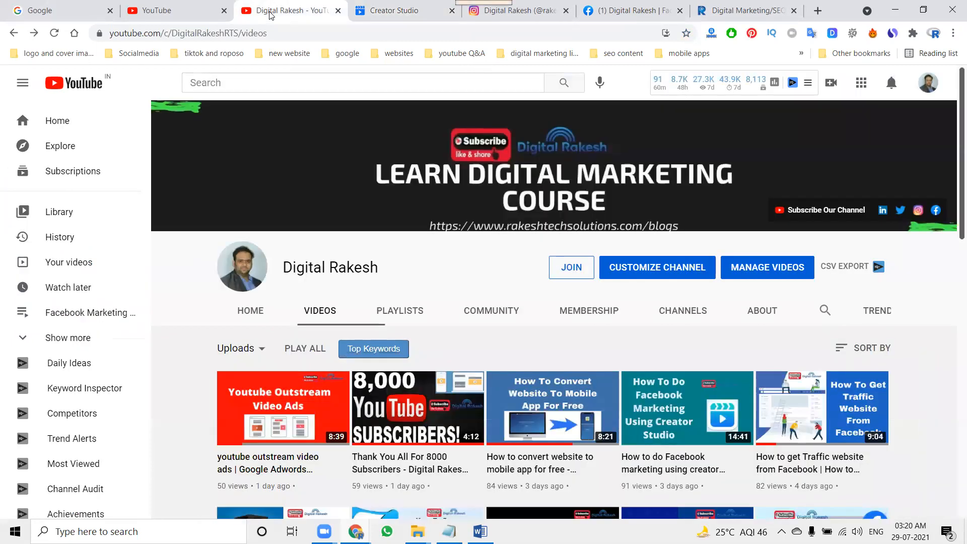